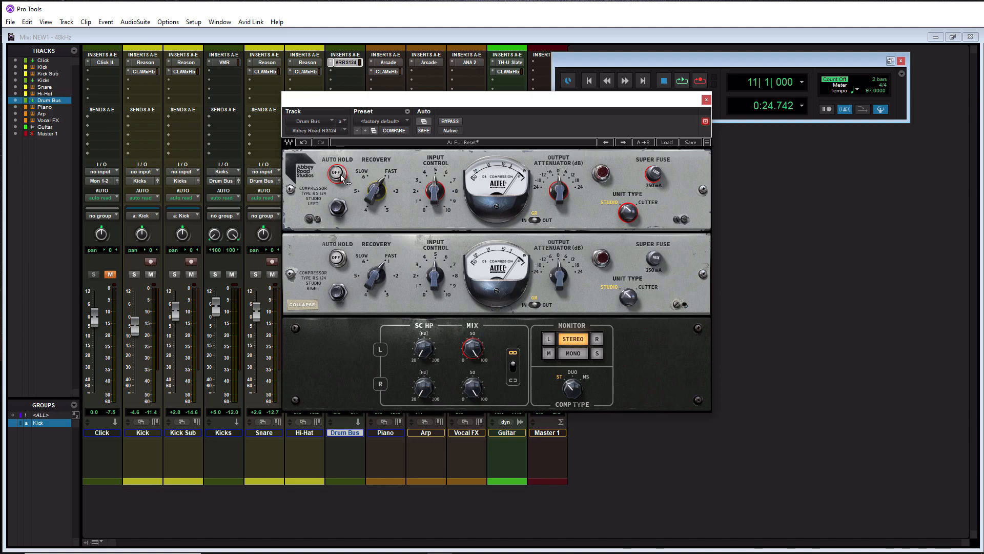
pyautogui.click(333, 207)
pyautogui.click(334, 208)
pyautogui.click(334, 208)
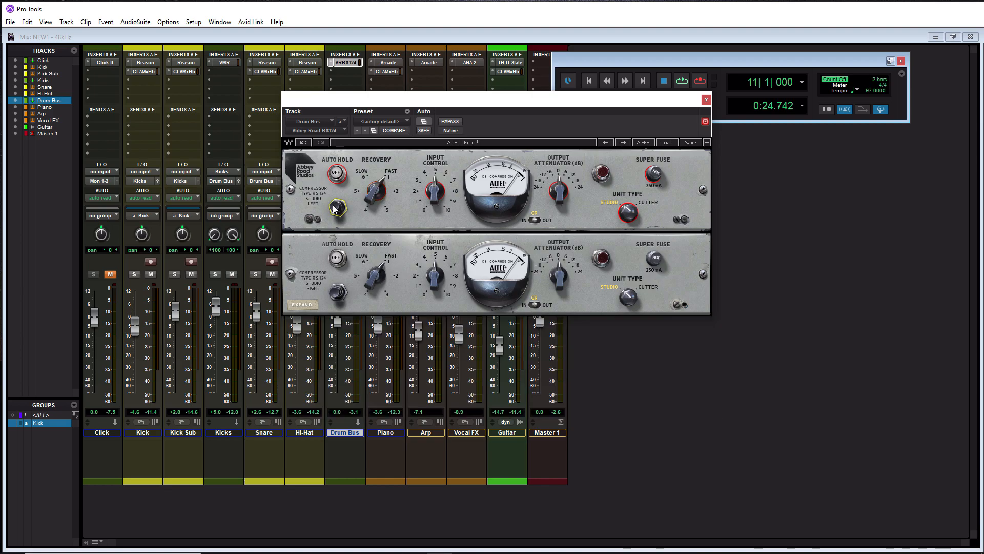
pyautogui.click(334, 208)
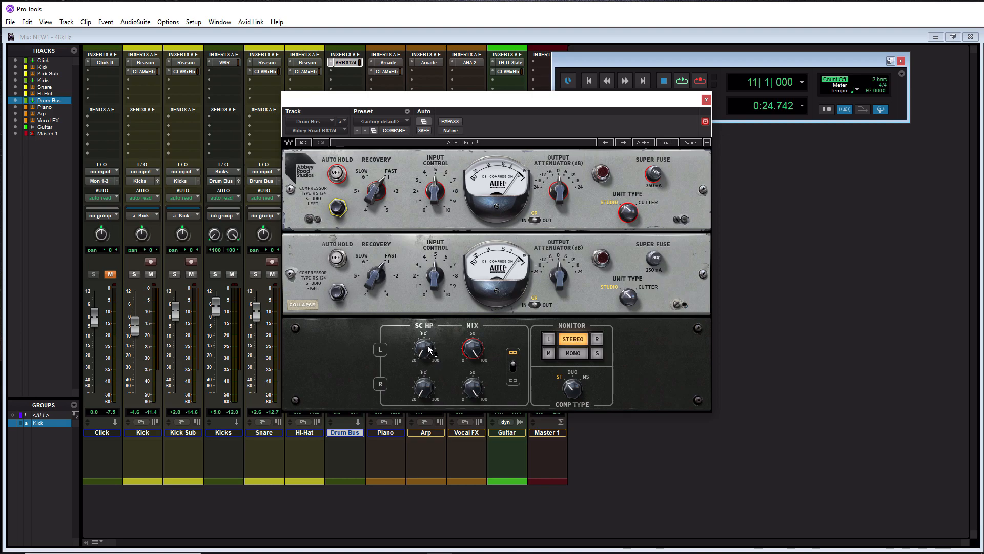
# Browse the Abbey Road factory drum presets of the Drum Bus compressor, and close the list without loading one
pyautogui.moveTo(474, 341)
pyautogui.click(665, 142)
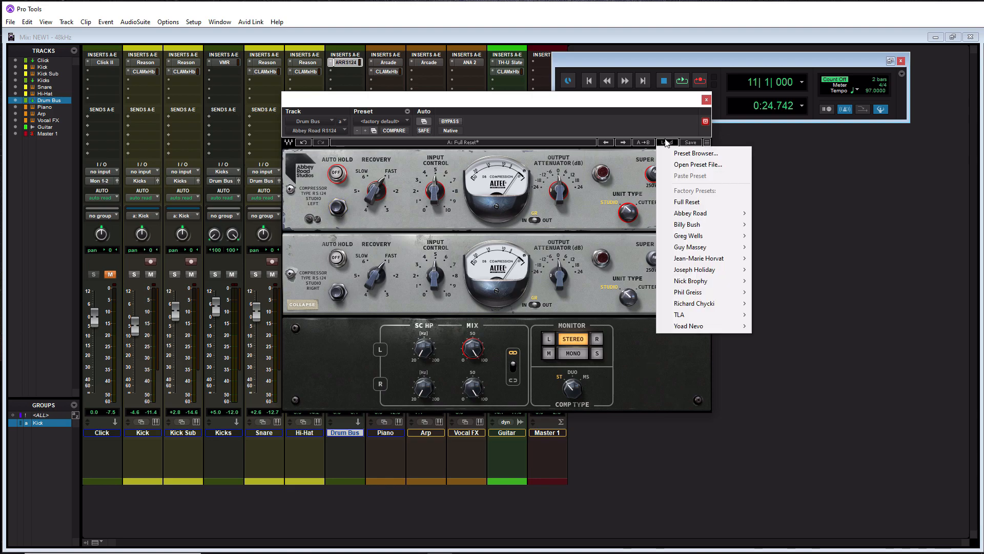
pyautogui.moveTo(705, 213)
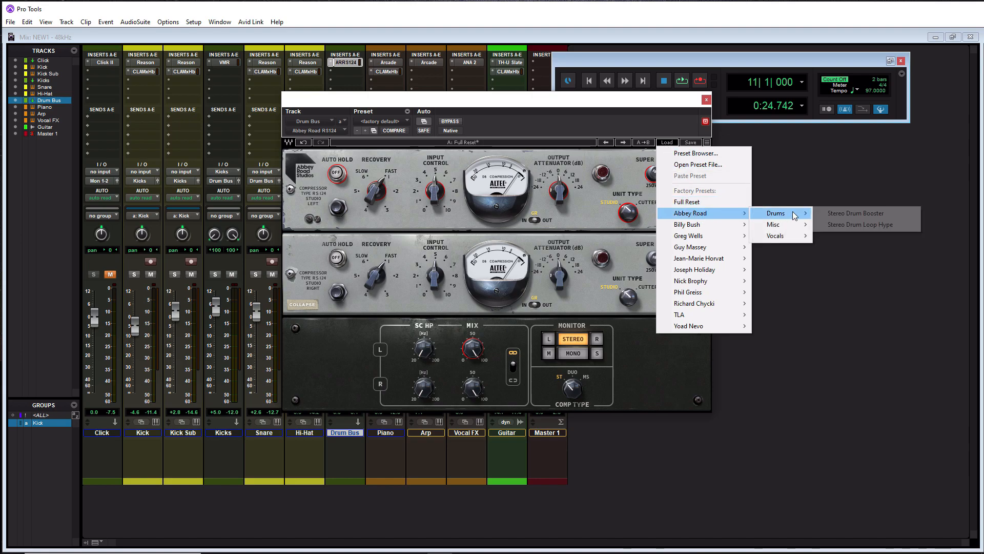
pyautogui.moveTo(793, 238)
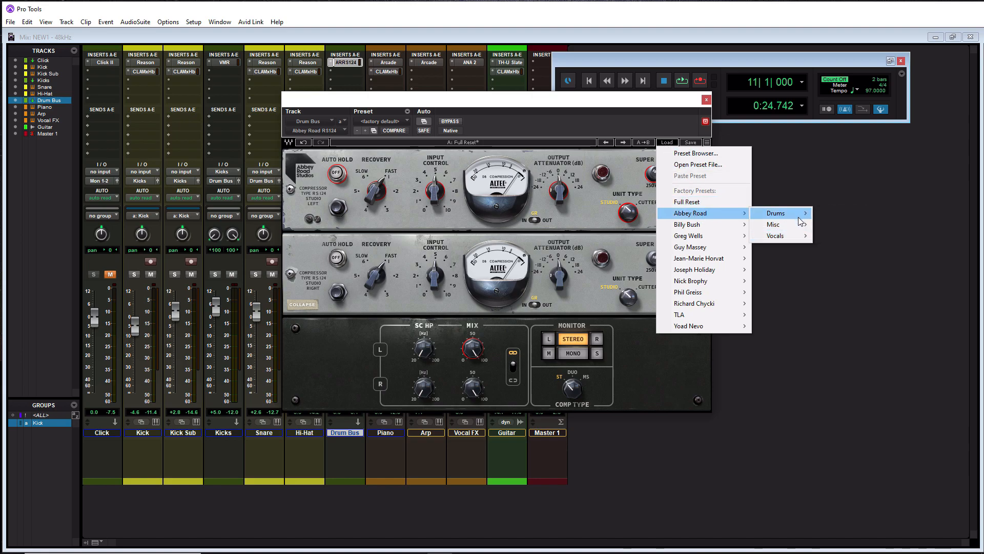
pyautogui.moveTo(800, 218)
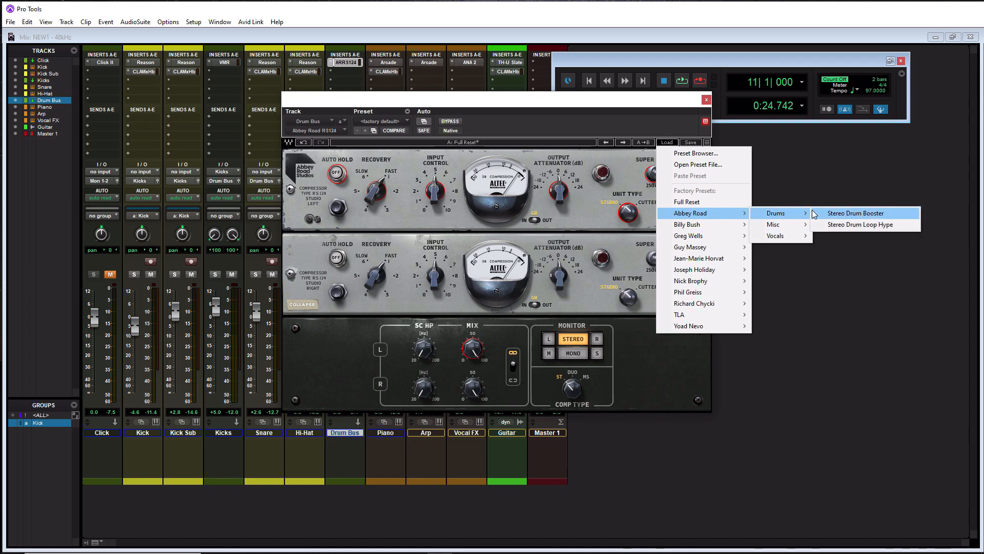
pyautogui.click(573, 103)
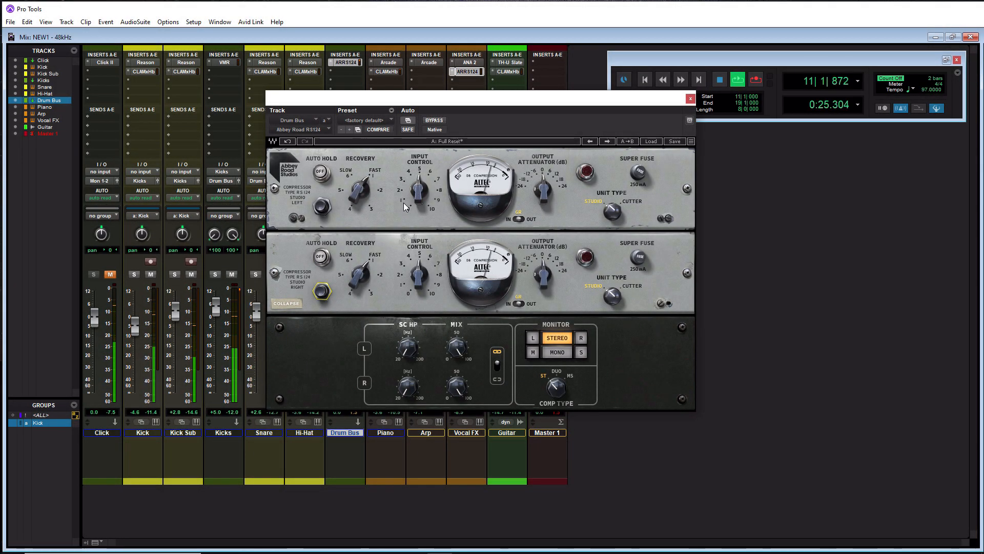
# Adjust the Drum Bus compressor's input control and output attenuator, and compare the result with the effect bypassed
pyautogui.moveTo(416, 186); pyautogui.dragTo(416, 206)
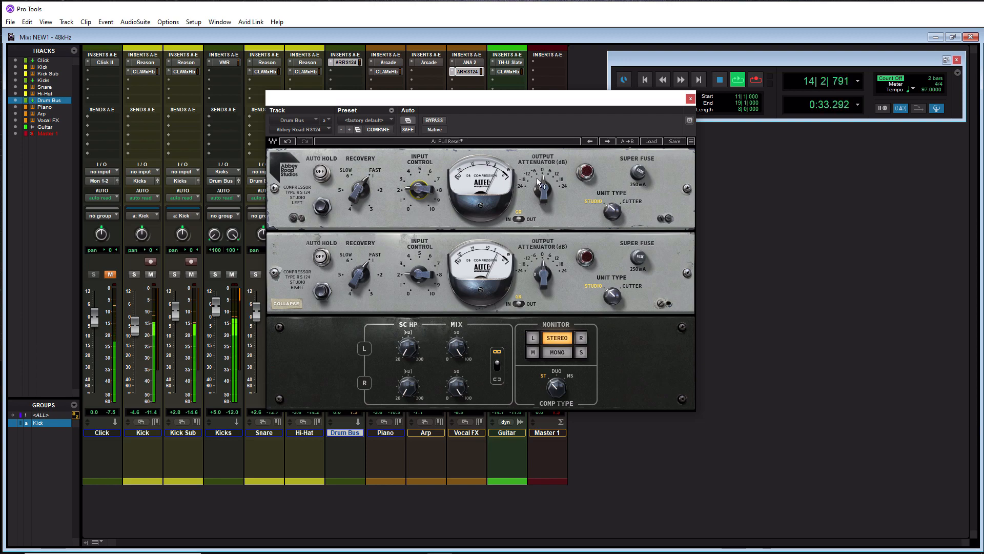
pyautogui.moveTo(542, 190)
pyautogui.mouseDown()
pyautogui.moveTo(543, 204)
pyautogui.moveTo(544, 192)
pyautogui.mouseUp()
pyautogui.click(434, 121)
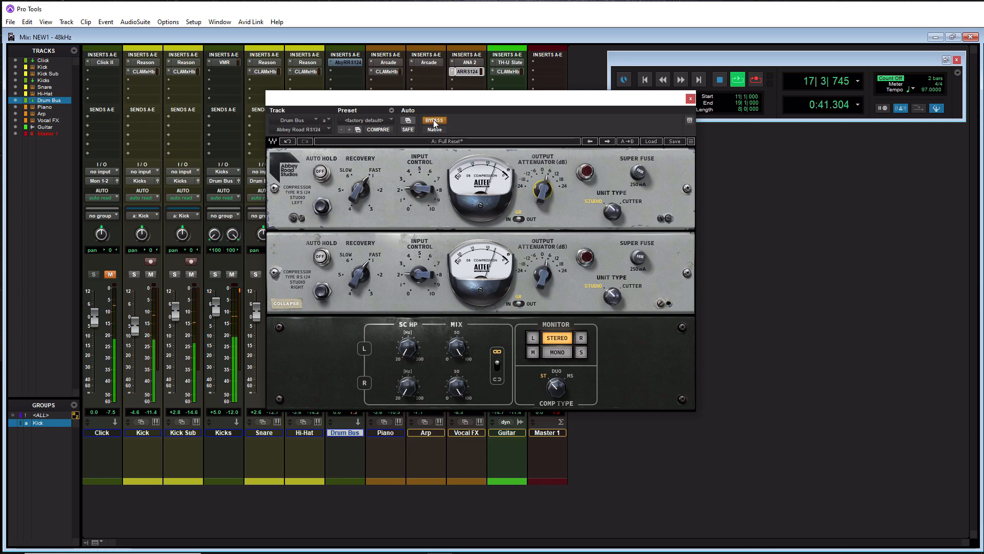
pyautogui.click(435, 121)
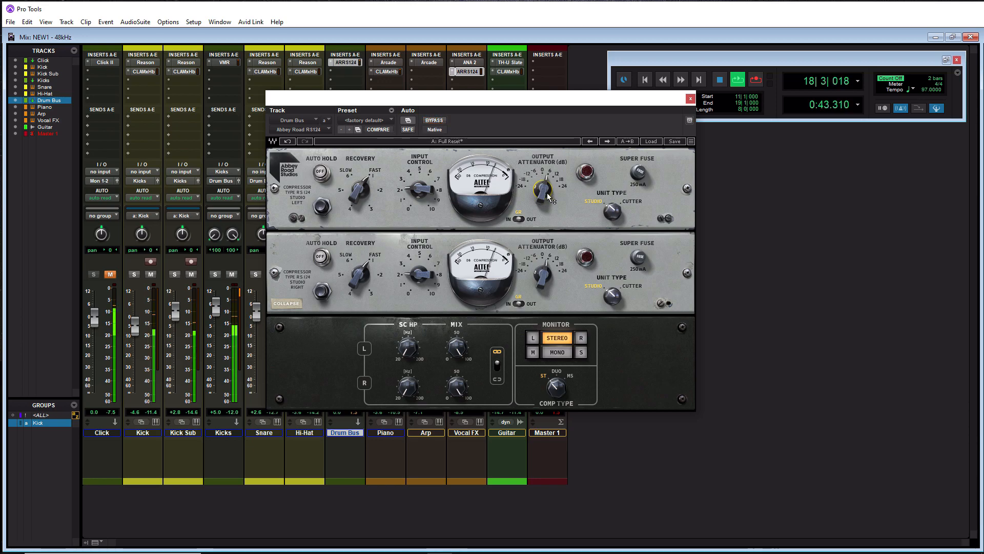
# Turn on Super Fuse on the Drum Bus compressor and compare it with the effect bypassed
pyautogui.click(639, 173)
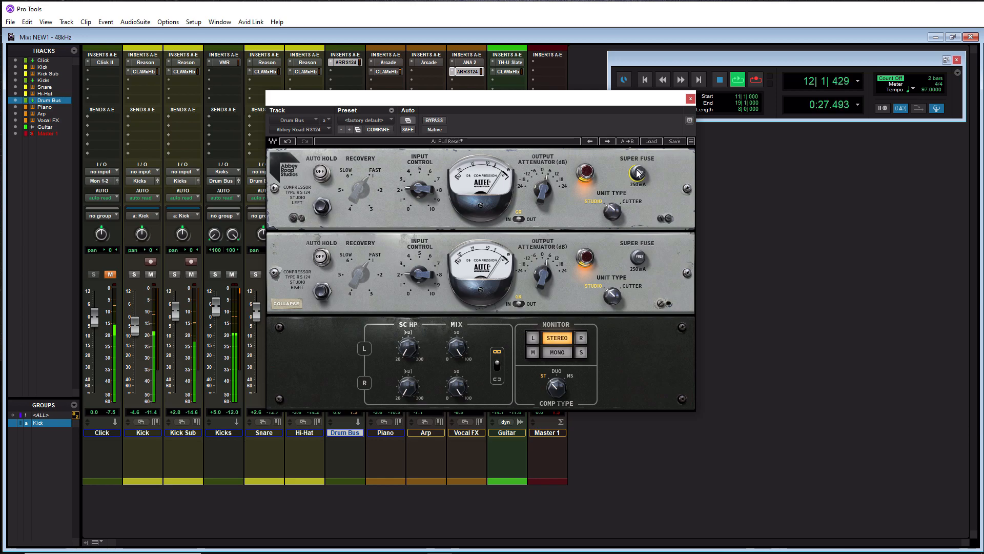
pyautogui.click(430, 121)
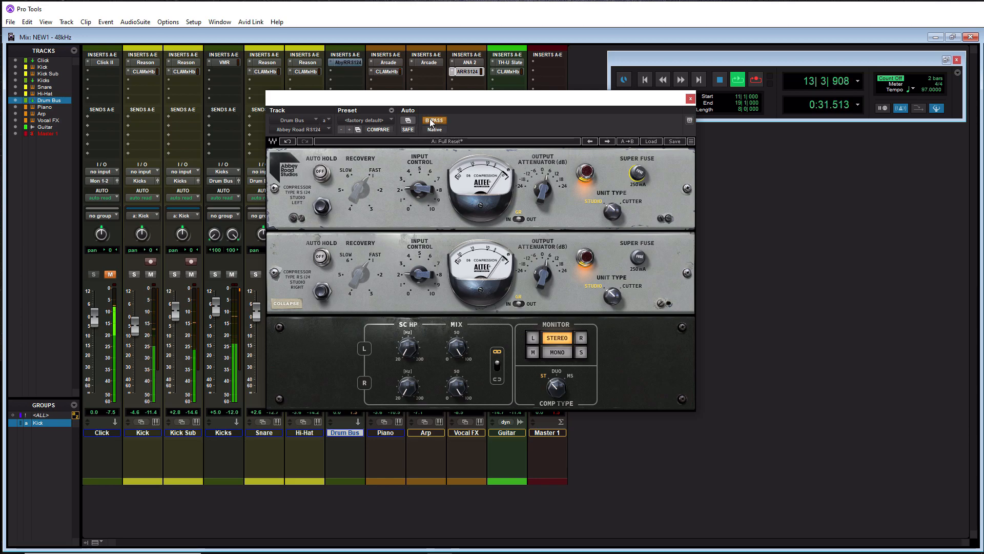
pyautogui.click(430, 118)
# Audition the Drum Bus compressor's Cutter unit type against Studio, and compare the Studio sound with bypass before stopping playback
pyautogui.click(613, 211)
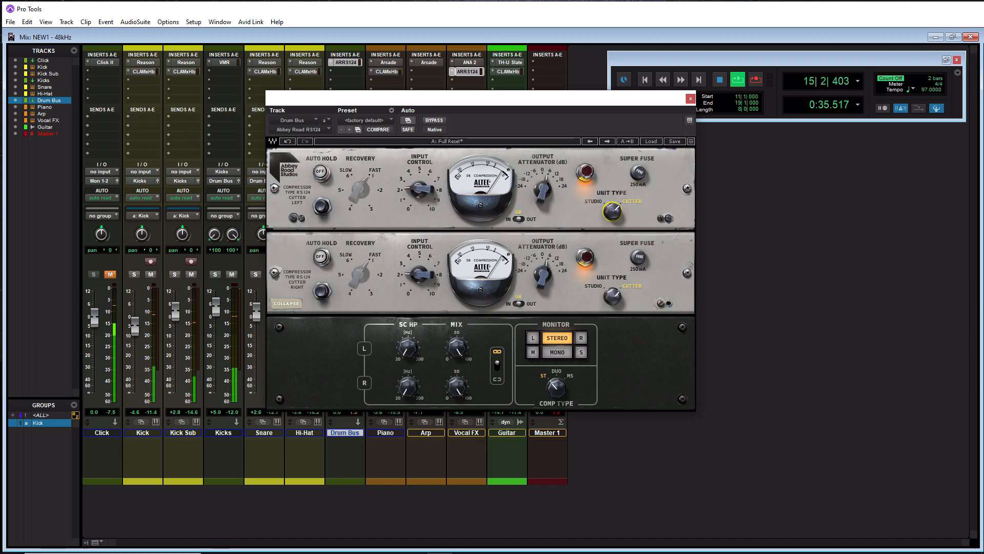
pyautogui.click(613, 211)
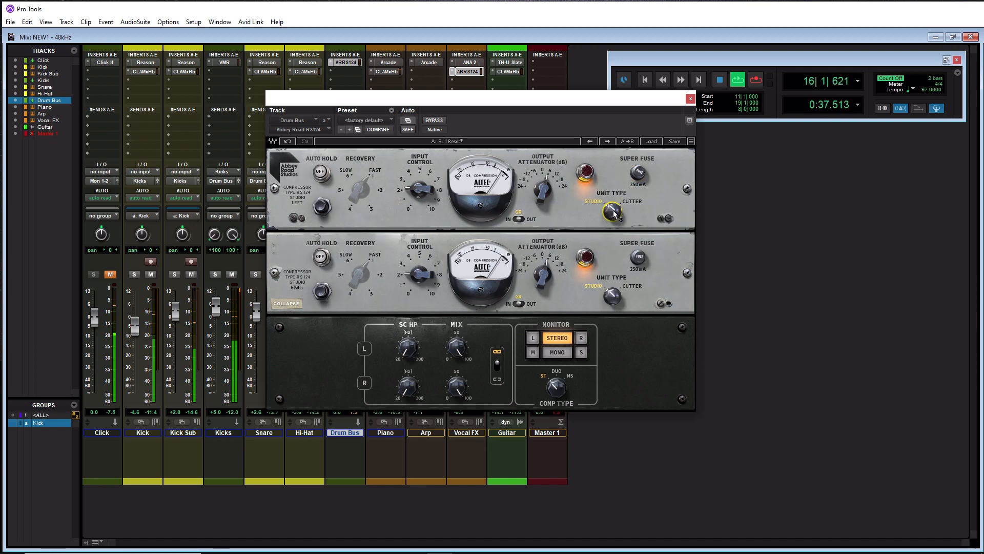
pyautogui.click(432, 120)
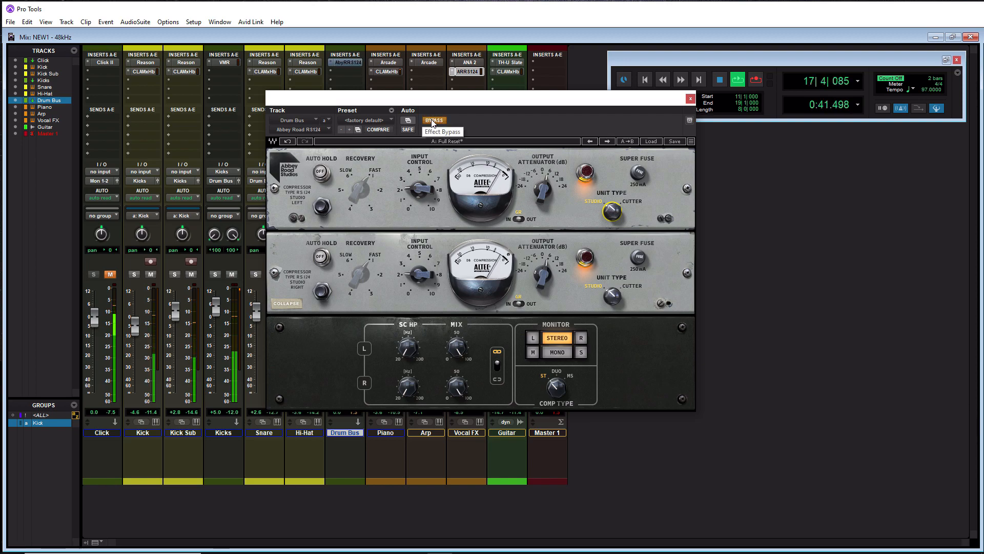
pyautogui.click(431, 120)
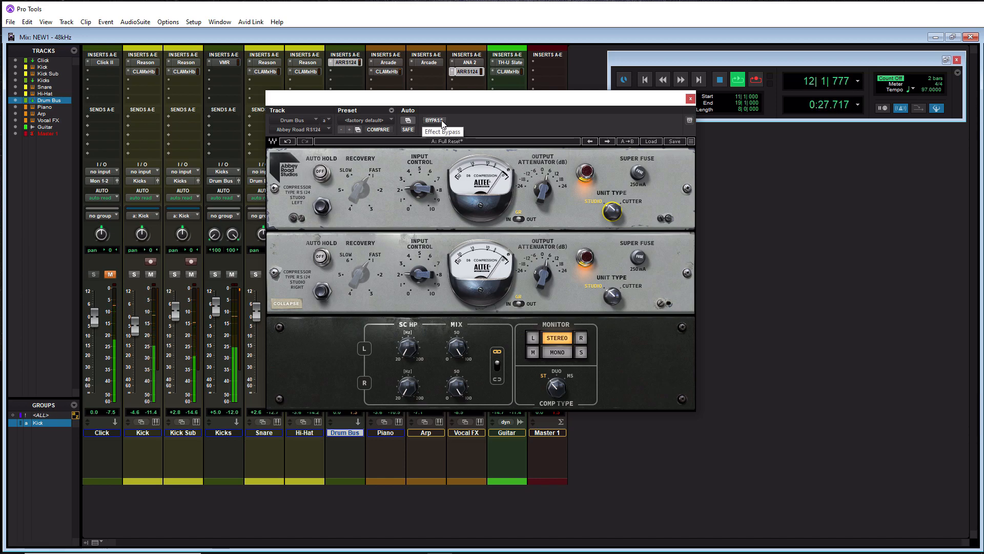
pyautogui.press('space')
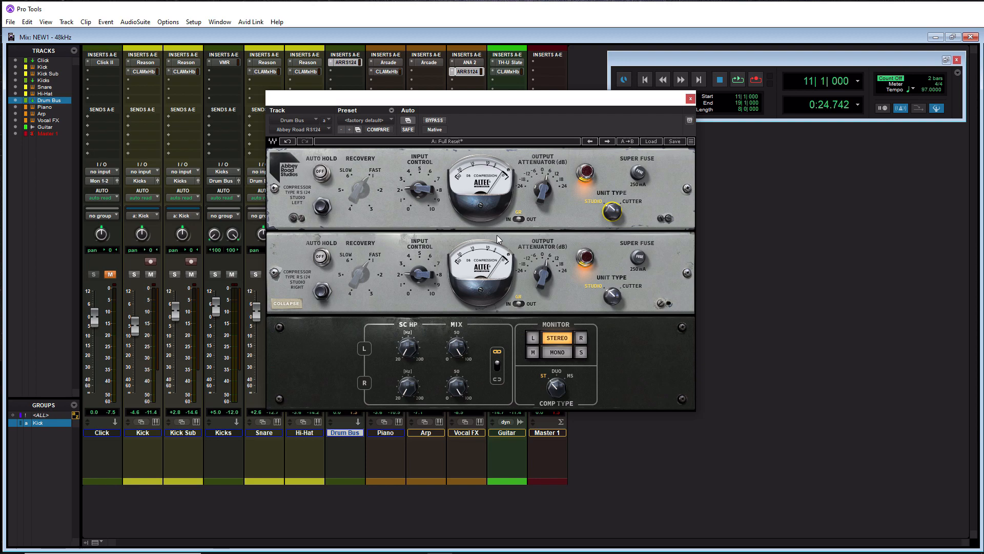
# Alternate the Drum Bus compressor between bypassed and active during playback to compare the two sounds
pyautogui.click(434, 121)
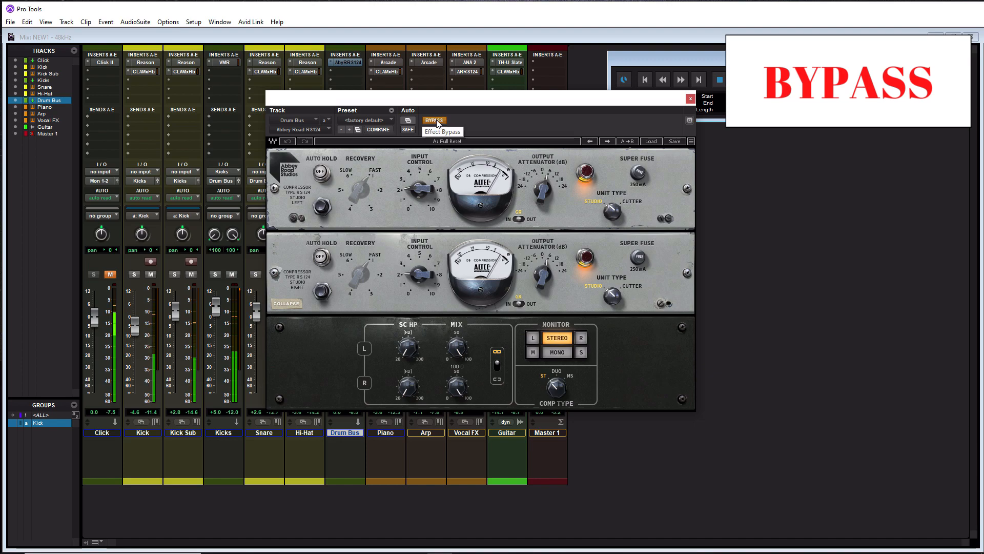
pyautogui.click(434, 120)
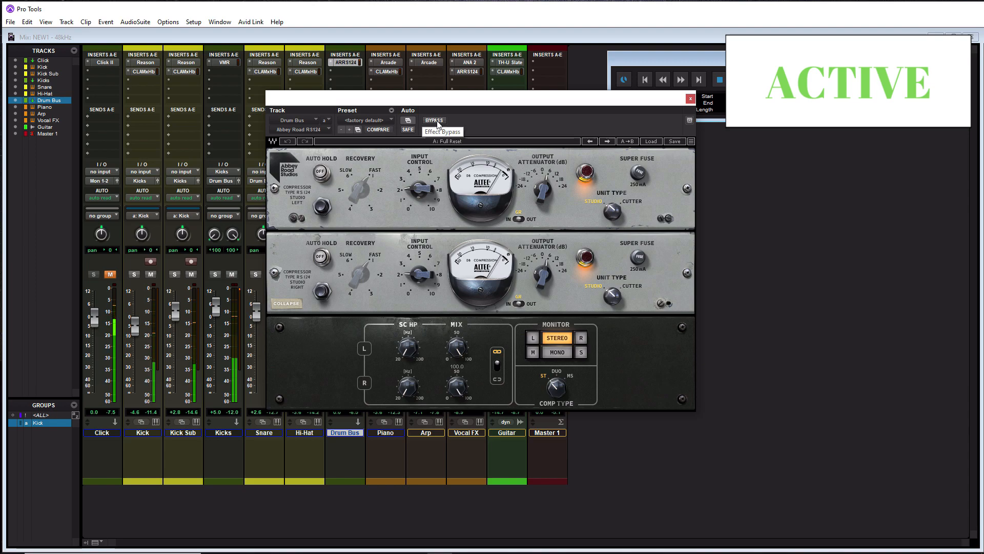
pyautogui.click(434, 120)
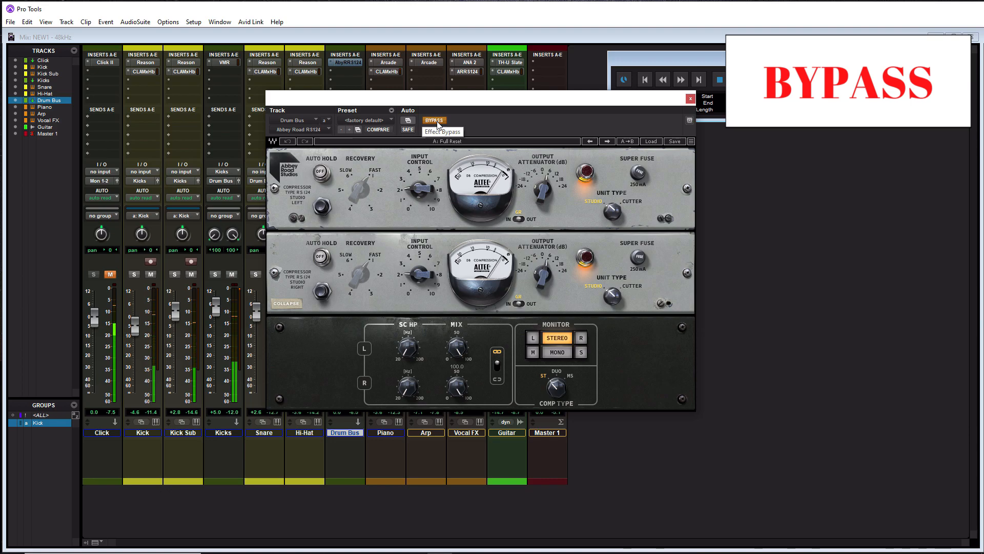
pyautogui.click(437, 122)
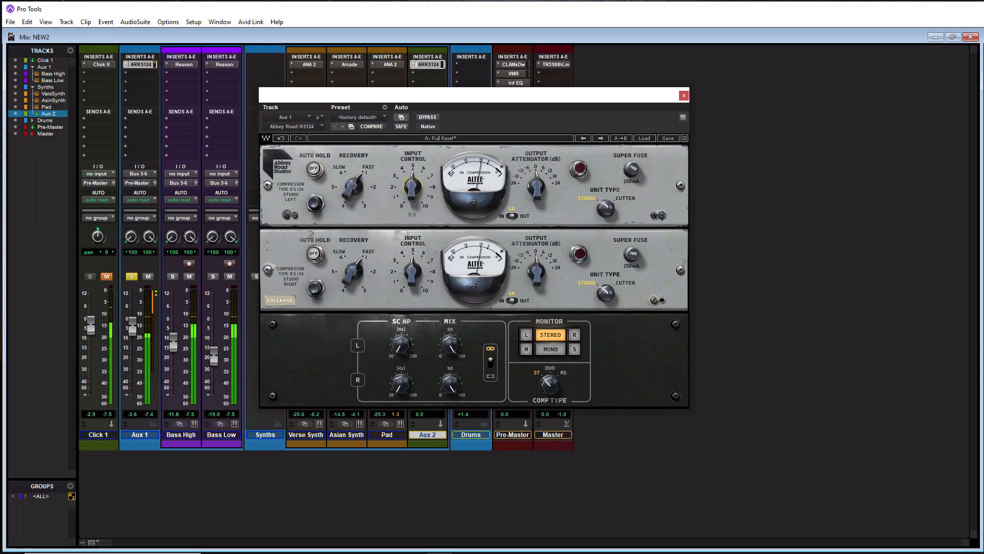
# Set the Aux 1 compressor's input control to 6.1 and output attenuator to about -6 dB, checking the level against bypass
pyautogui.moveTo(413, 189)
pyautogui.mouseDown()
pyautogui.moveTo(412, 200)
pyautogui.moveTo(413, 175)
pyautogui.mouseUp()
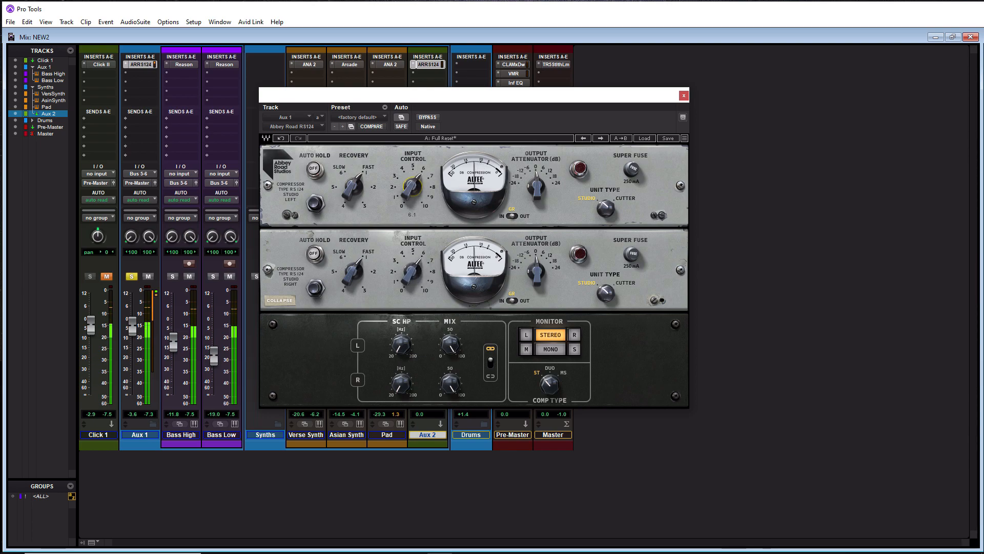
pyautogui.moveTo(536, 190); pyautogui.dragTo(536, 193)
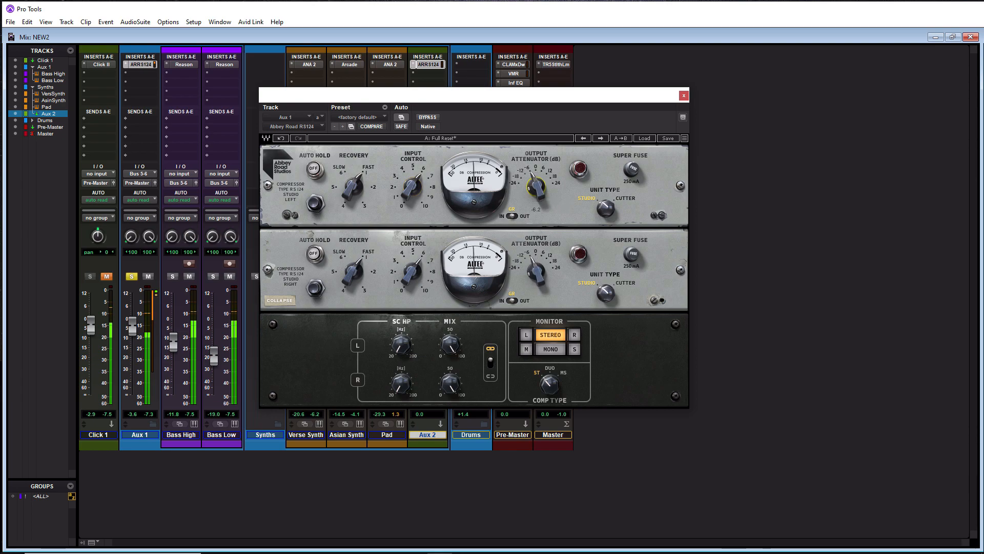
pyautogui.click(425, 117)
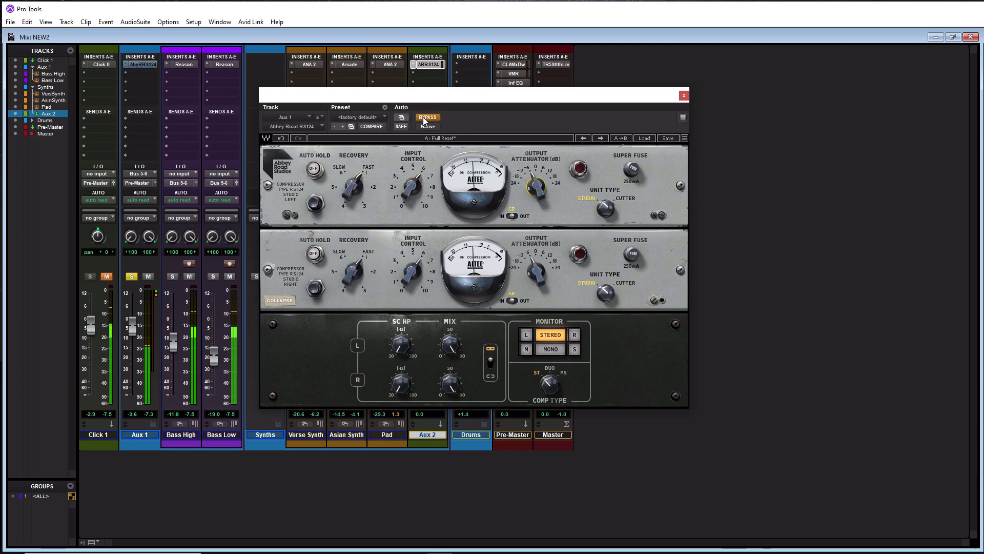
pyautogui.click(423, 117)
pyautogui.moveTo(536, 190); pyautogui.dragTo(536, 193)
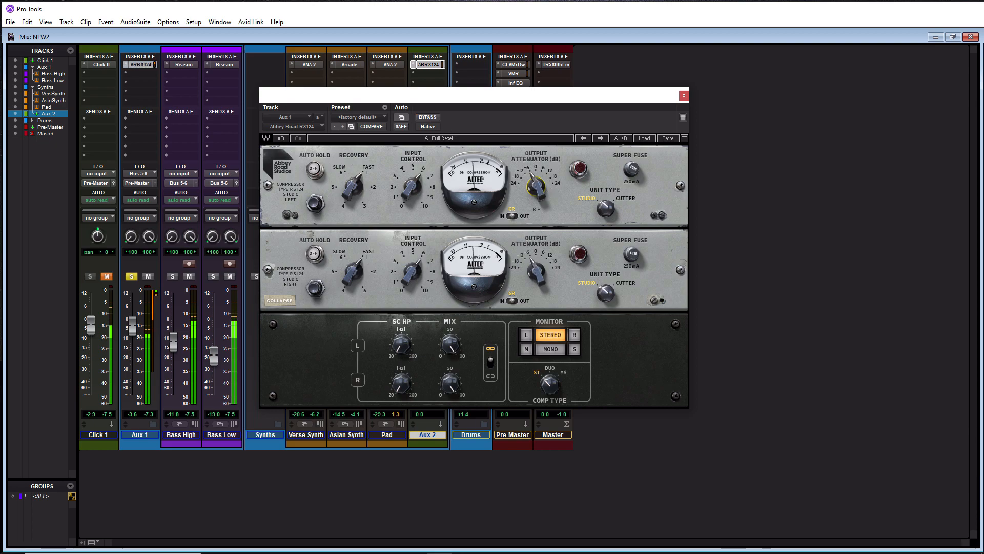
pyautogui.click(428, 119)
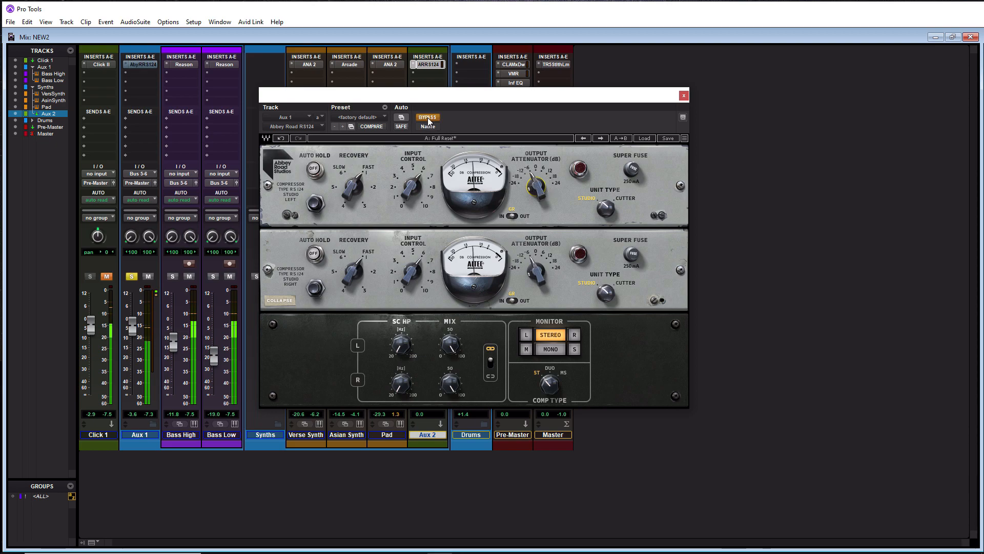
pyautogui.click(427, 119)
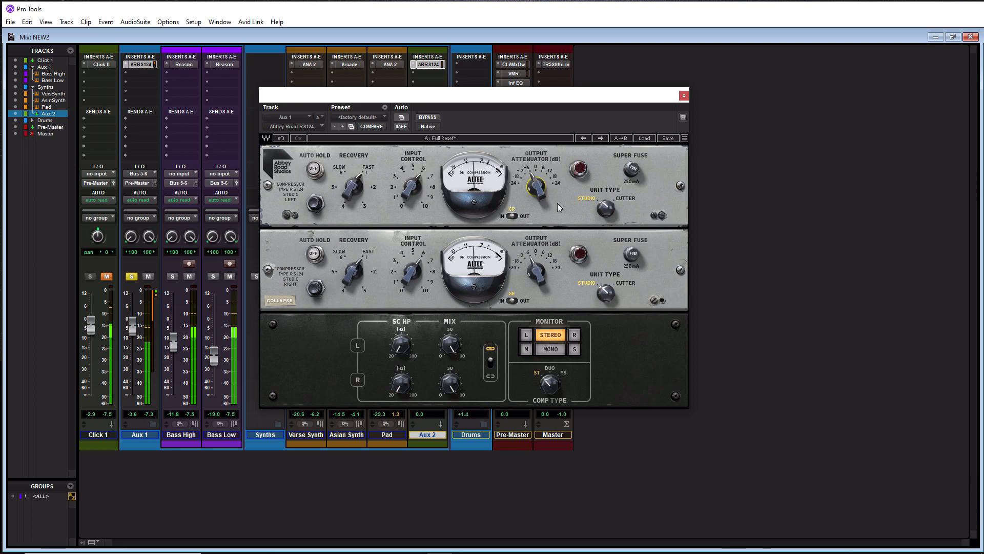
# Set the Aux 1 compressor to the Cutter unit type with Super Fuse on, comparing it with Studio and with bypass
pyautogui.click(606, 208)
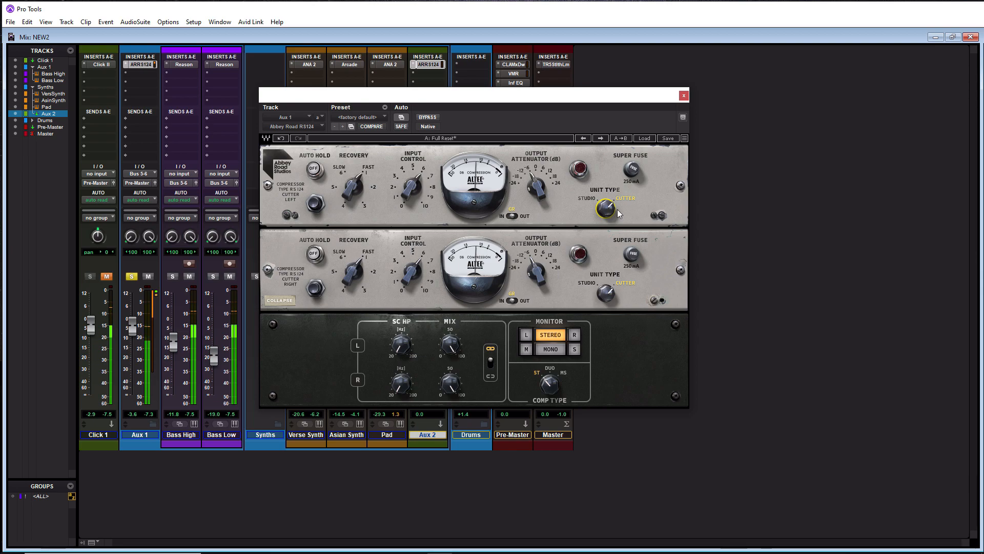
pyautogui.click(632, 169)
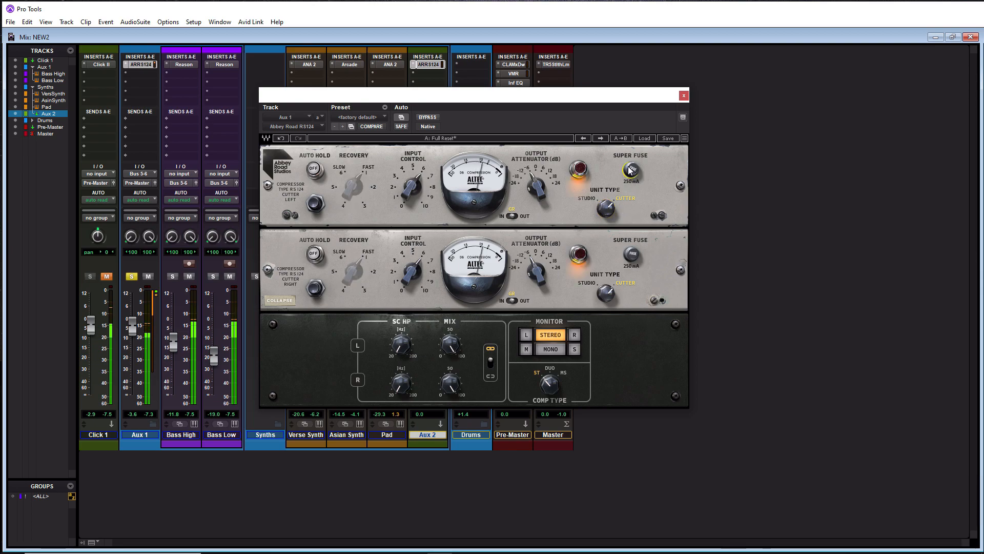
pyautogui.click(605, 208)
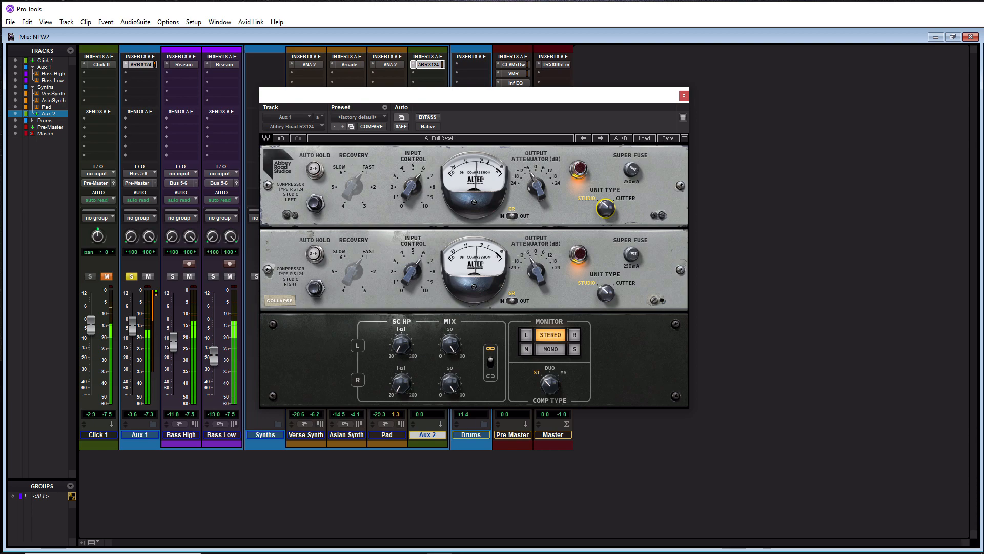
pyautogui.click(606, 209)
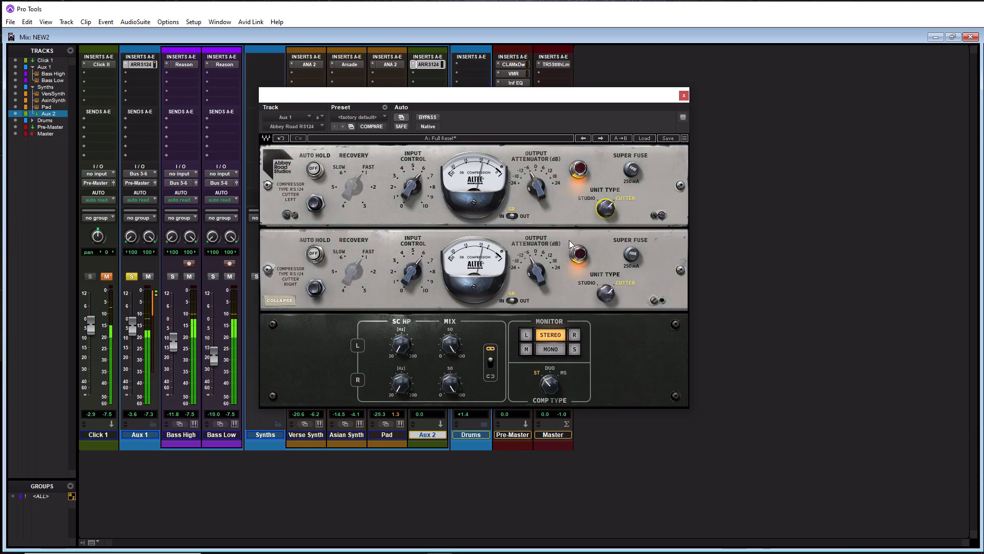
pyautogui.click(426, 120)
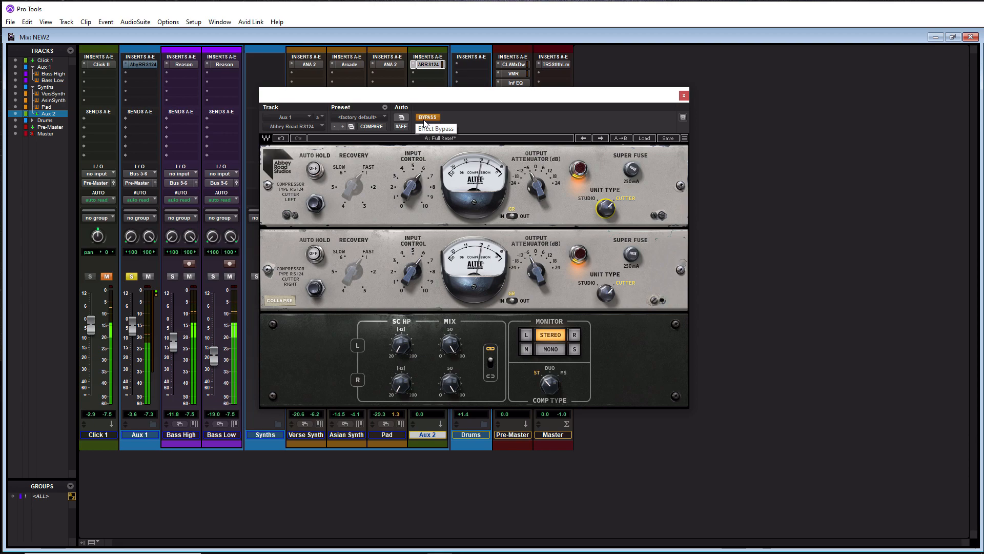
pyautogui.click(425, 120)
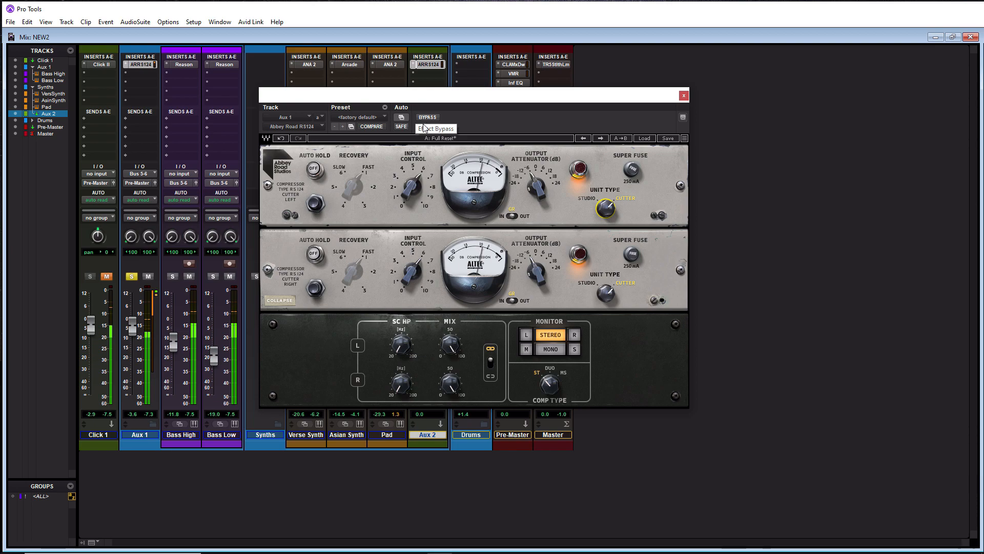
# Unsolo Aux 1 and raise its volume fader to -3.0 dB, with its compressor bypassed for comparison in the full mix
pyautogui.click(131, 277)
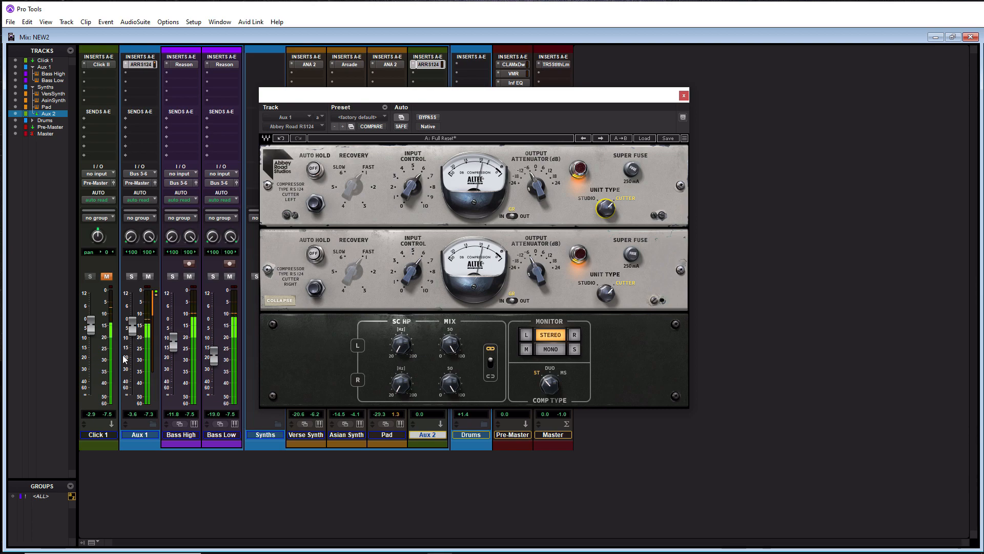
pyautogui.moveTo(132, 333); pyautogui.dragTo(135, 328)
pyautogui.click(431, 120)
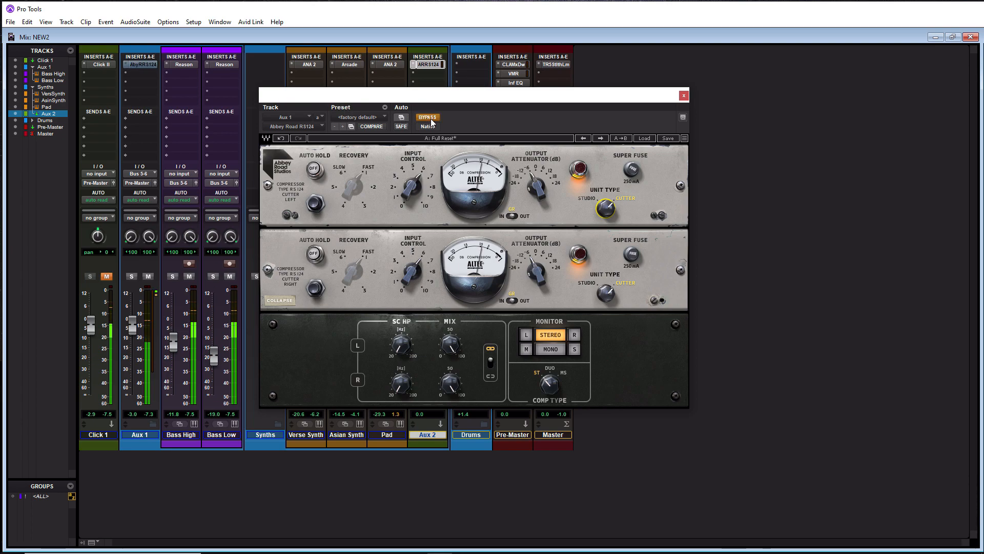
# Alternate the Aux 1 compressor between bypassed and active during full-mix playback to compare the two sounds
pyautogui.click(431, 120)
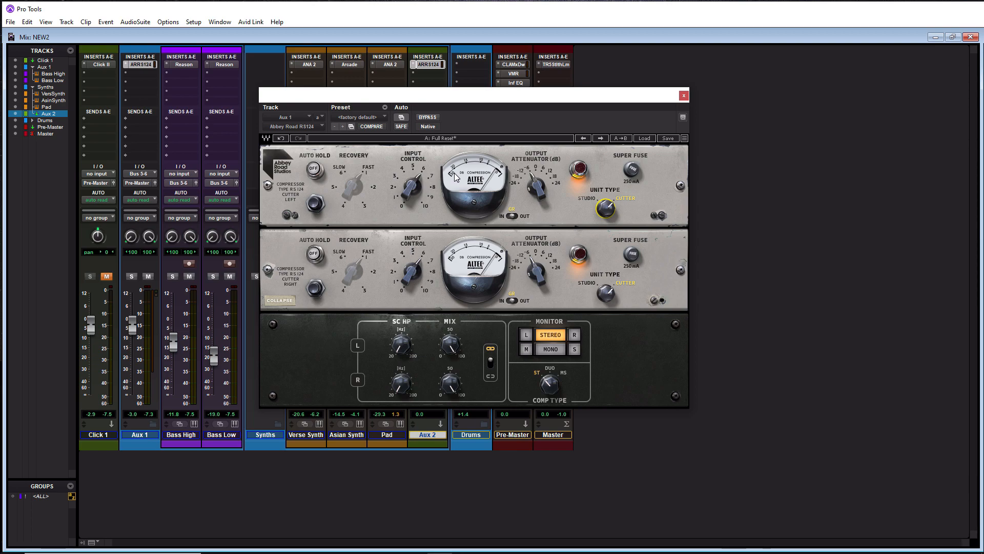
pyautogui.click(420, 118)
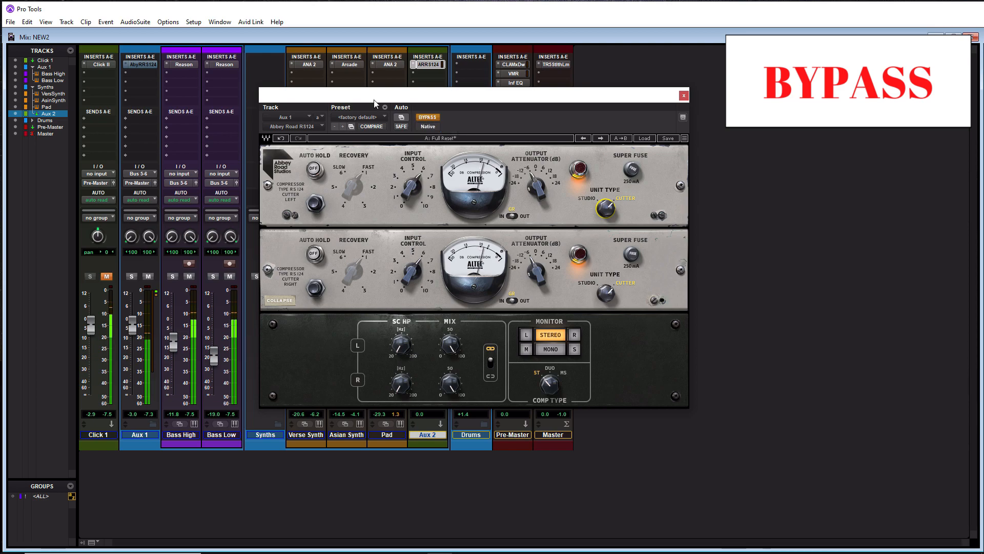
pyautogui.click(427, 117)
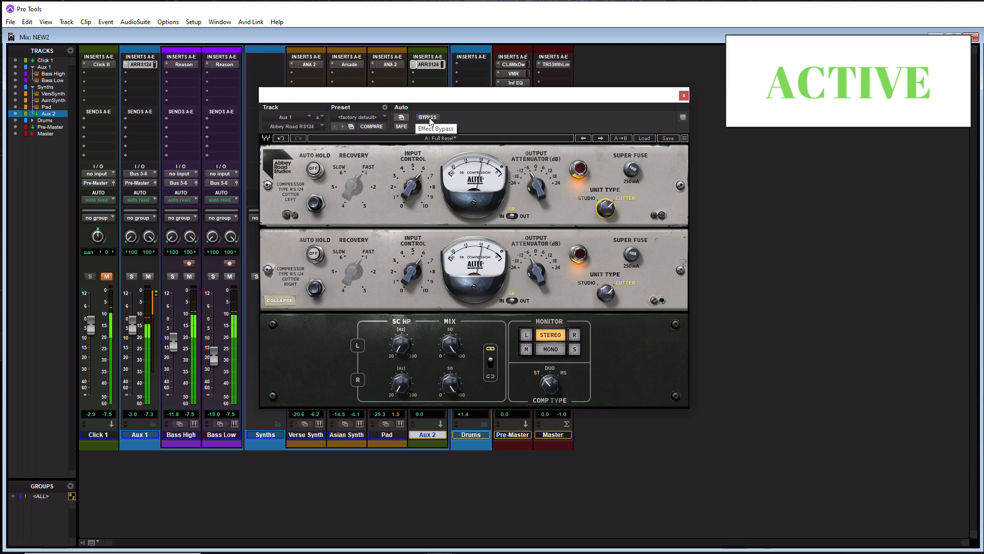
pyautogui.click(428, 117)
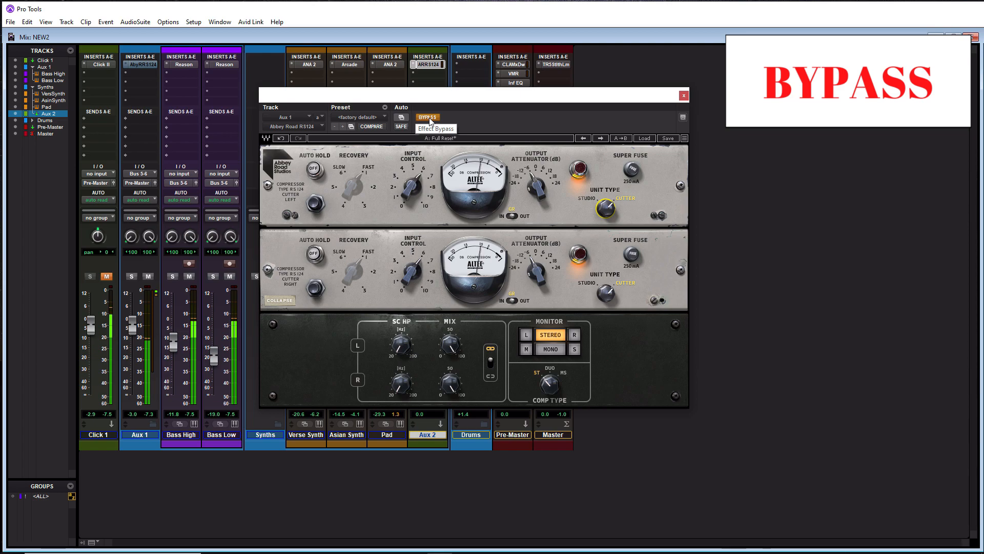
pyautogui.click(430, 120)
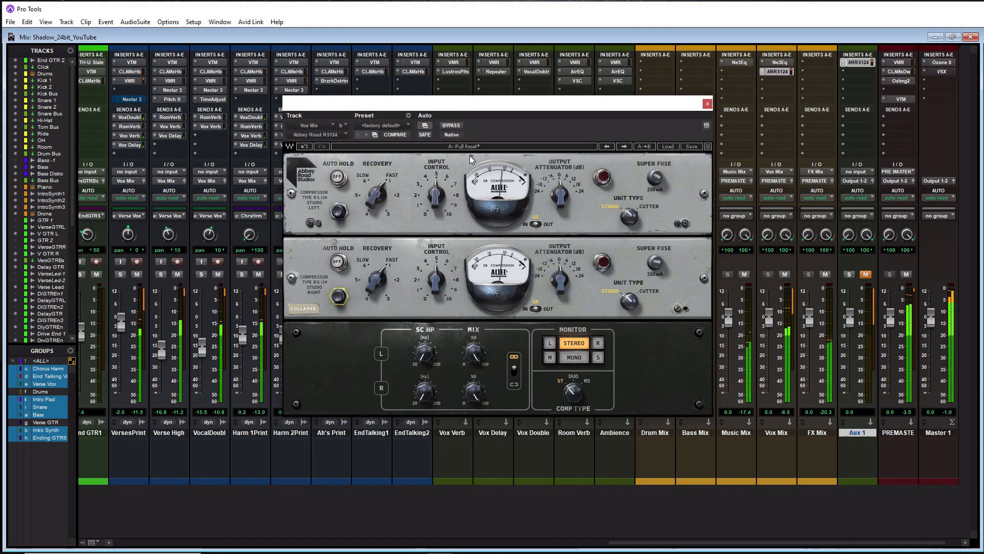
# Adjust the input control of the Vox Mix compressor and set it to the Cutter unit type with Super Fuse on
pyautogui.click(432, 196)
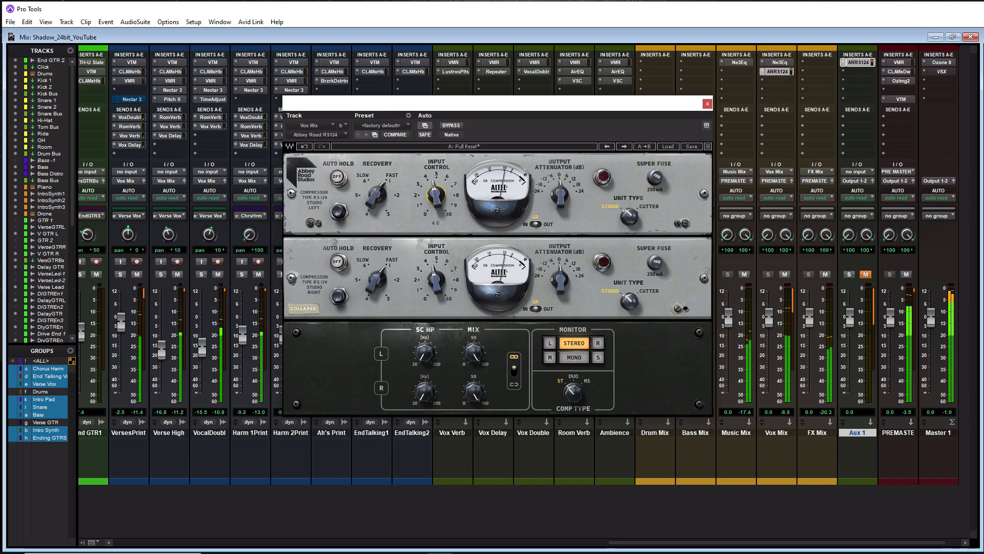
pyautogui.moveTo(432, 197); pyautogui.dragTo(432, 218)
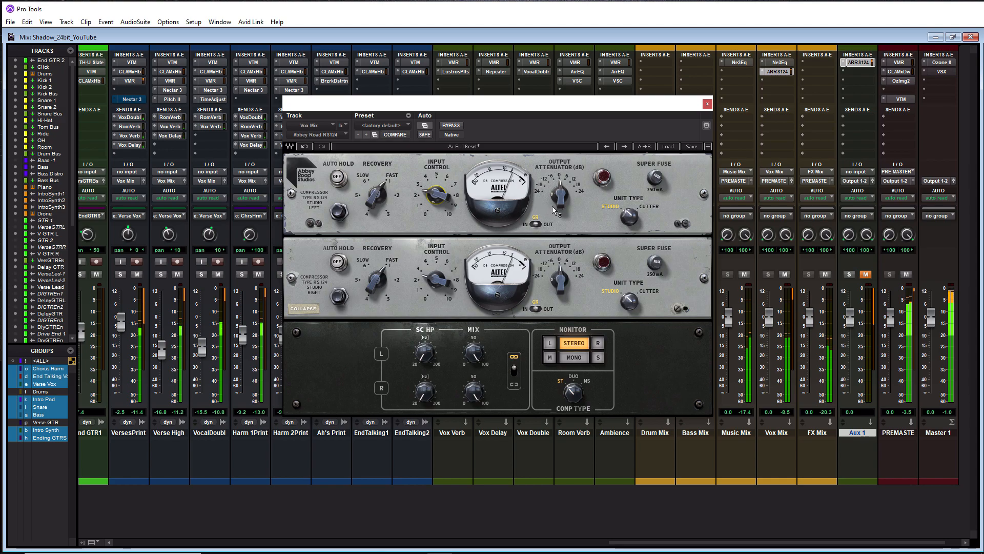
pyautogui.click(631, 218)
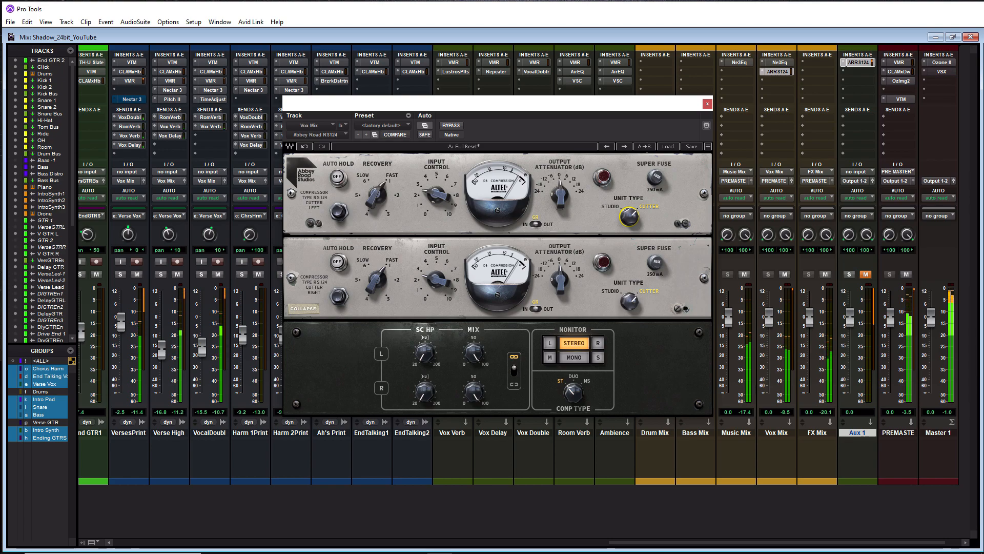
pyautogui.click(652, 191)
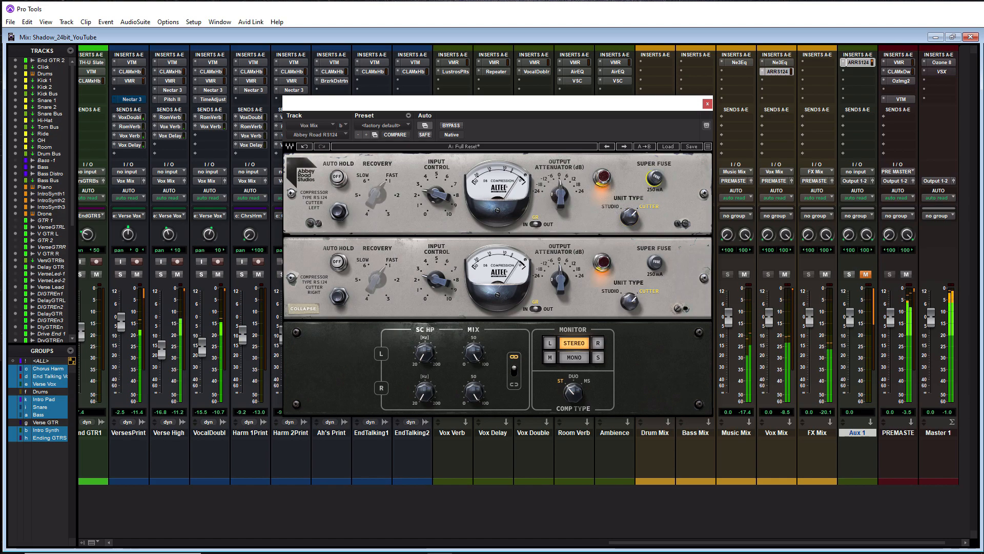
# Fine-tune the Vox Mix compressor's input control and output attenuator, checking the level against bypass
pyautogui.click(452, 126)
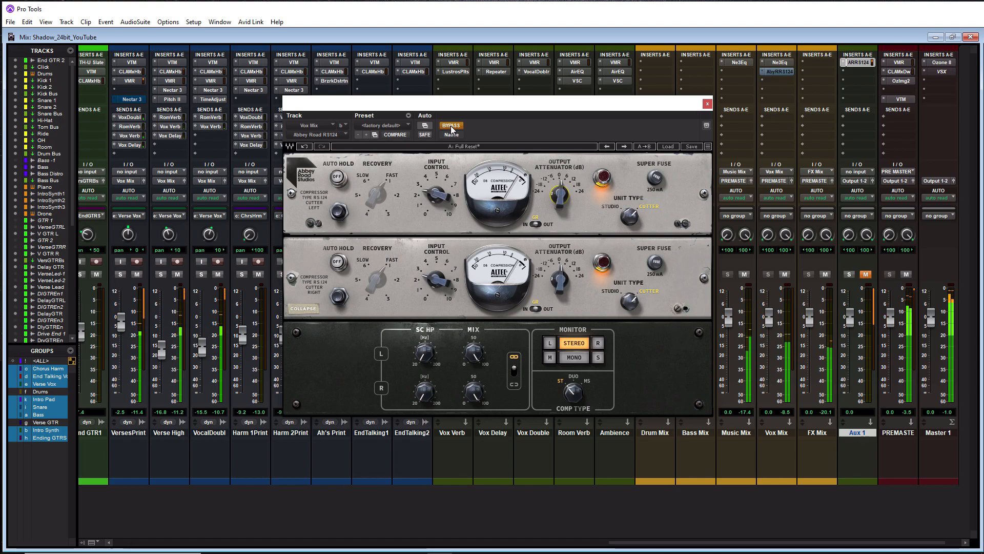
pyautogui.click(452, 126)
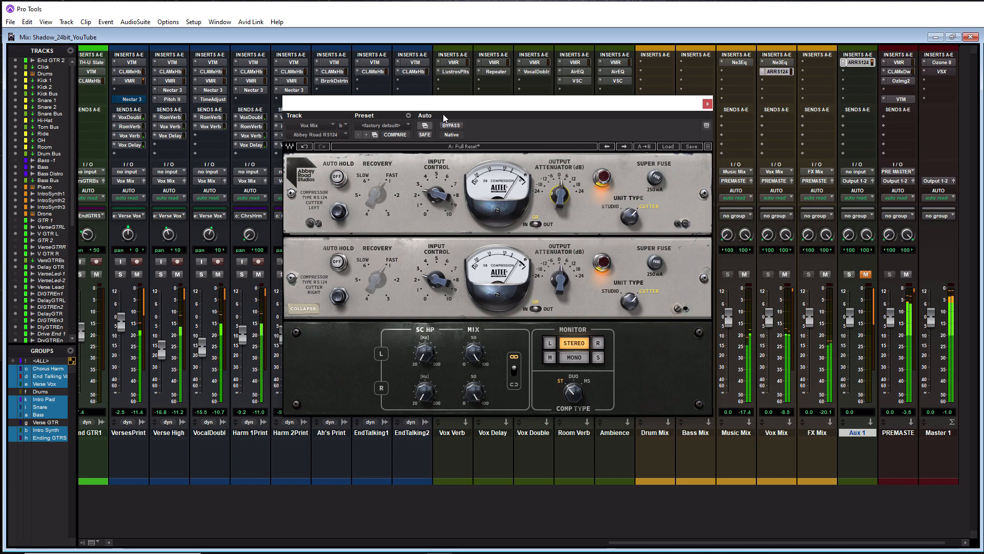
pyautogui.moveTo(435, 197)
pyautogui.moveTo(436, 198); pyautogui.dragTo(435, 195)
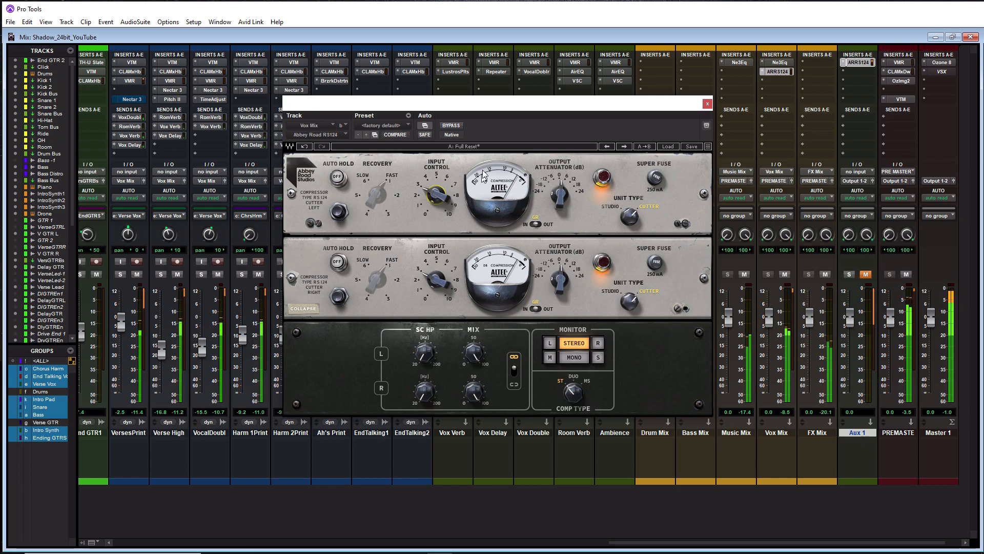
pyautogui.click(452, 126)
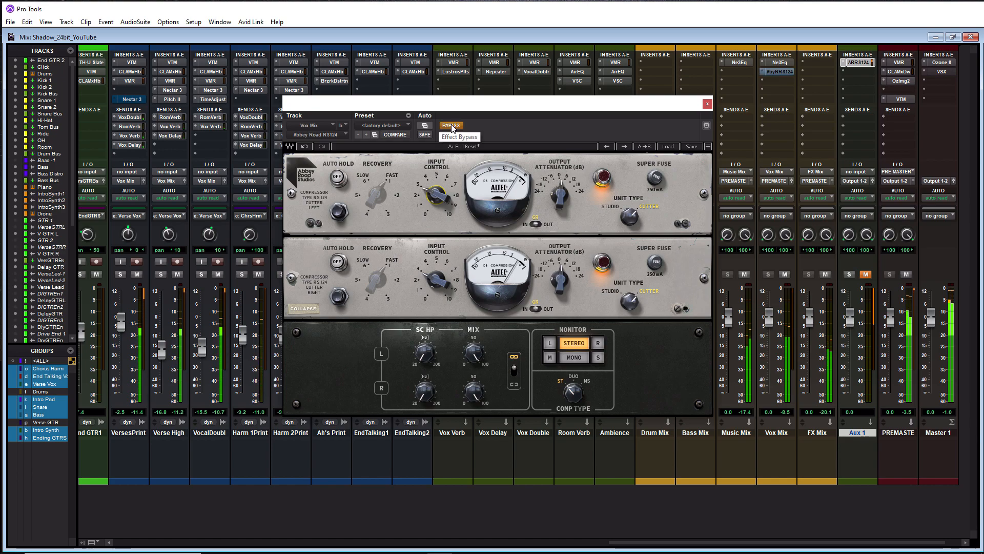
pyautogui.click(451, 127)
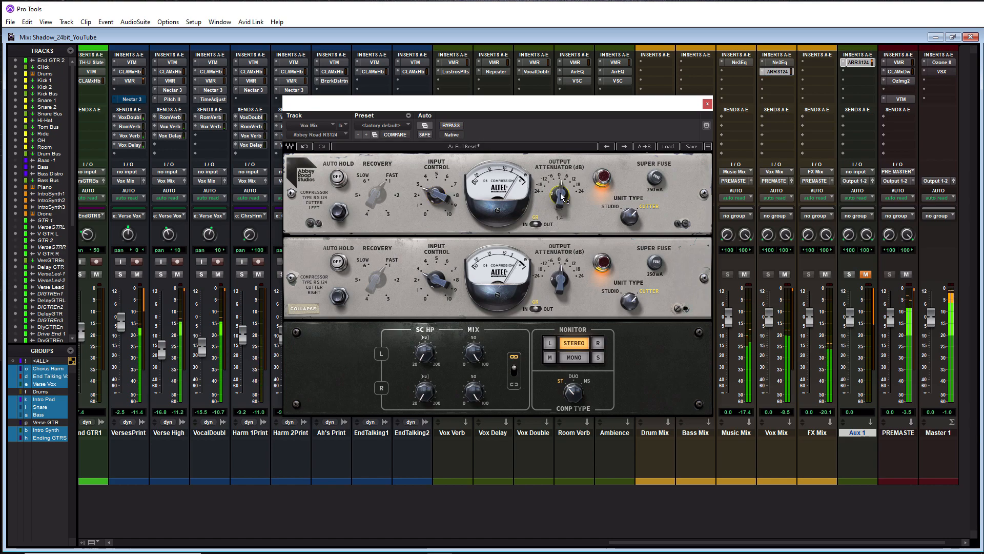
# Turn on Auto Hold for the Vox Mix compressor and trim its output attenuator, comparing the result with bypass
pyautogui.click(337, 176)
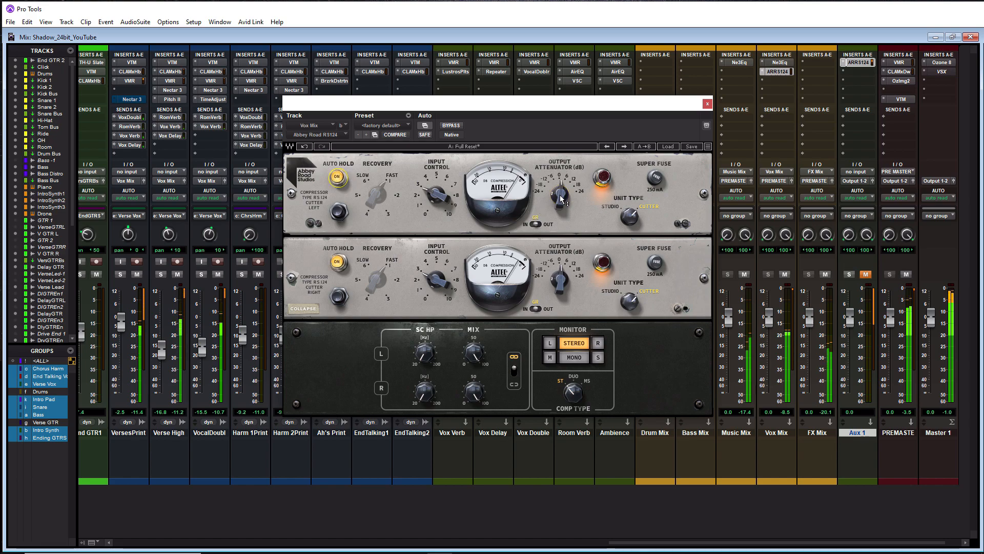
pyautogui.moveTo(562, 199); pyautogui.dragTo(563, 206)
pyautogui.click(656, 180)
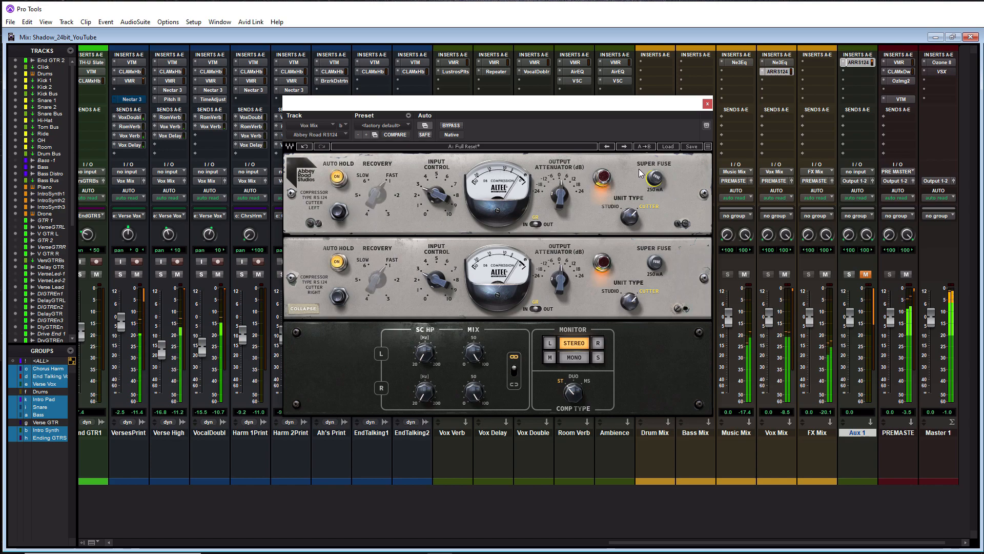
pyautogui.moveTo(561, 201); pyautogui.dragTo(562, 200)
pyautogui.click(453, 127)
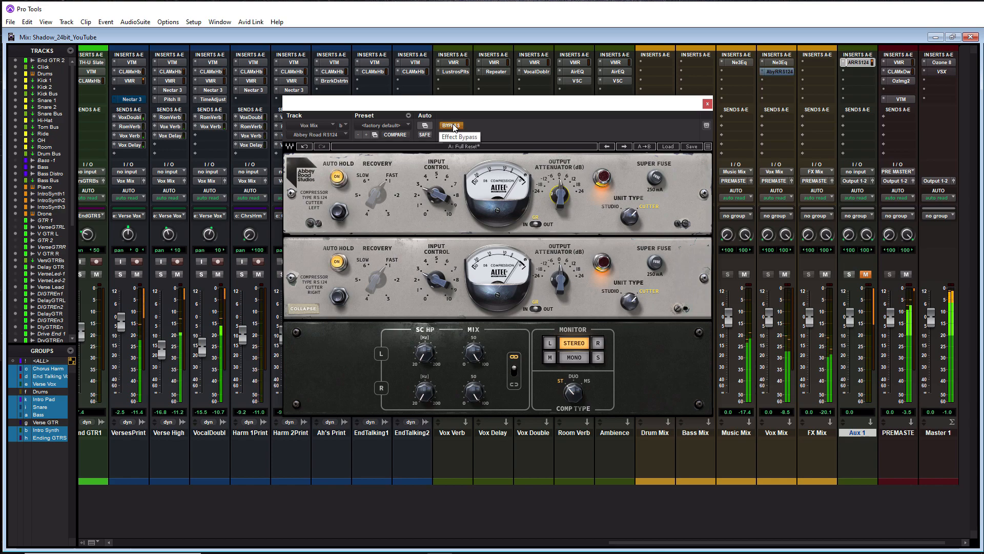
pyautogui.click(453, 126)
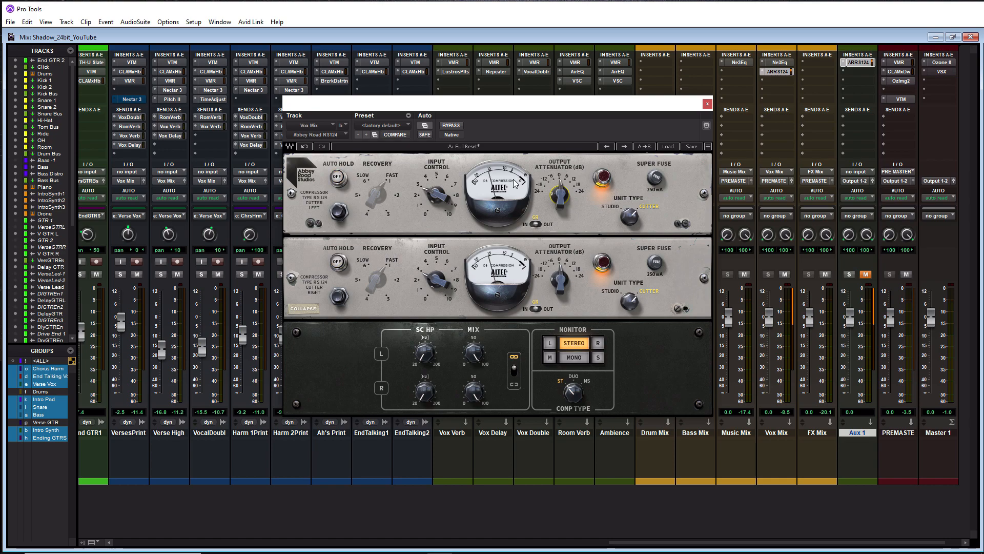
# Go over the Vox Mix compressor's unit type and Super Fuse, keeping Cutter with the fuse on, and switch Auto Hold on
pyautogui.click(631, 215)
pyautogui.click(655, 175)
pyautogui.click(336, 176)
pyautogui.click(336, 176)
# Alternate the Vox Mix compressor between bypassed and active during playback to hear its effect on the vocals
pyautogui.click(451, 125)
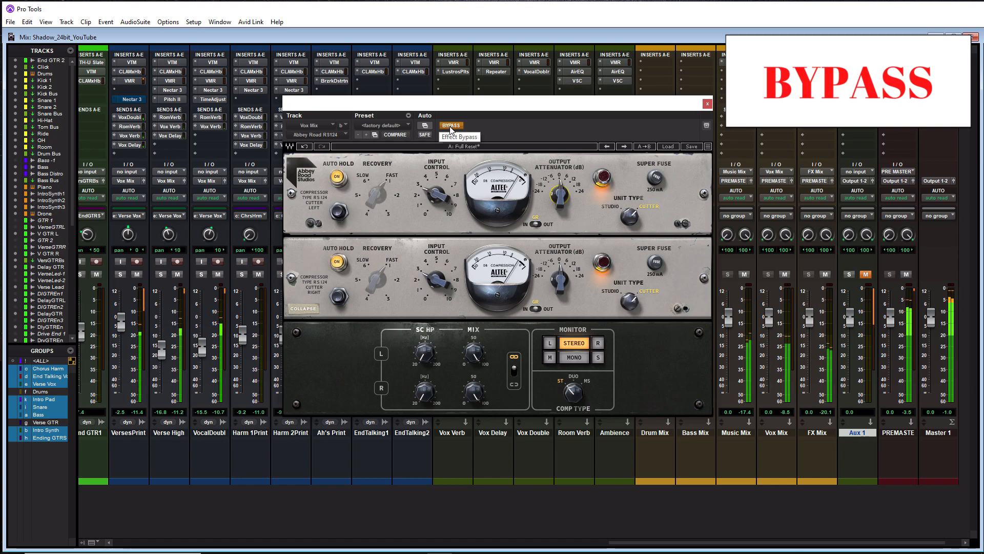
pyautogui.click(451, 126)
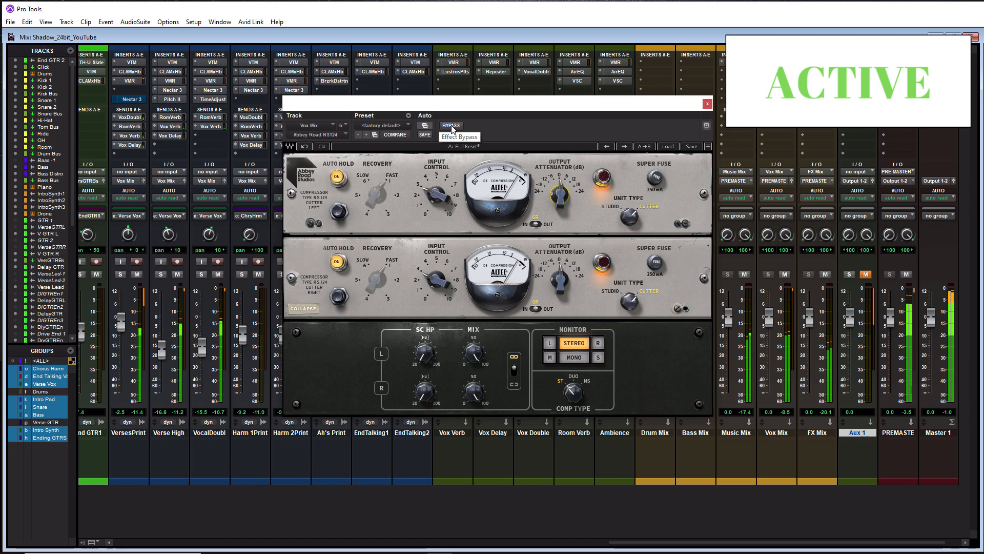
pyautogui.click(451, 125)
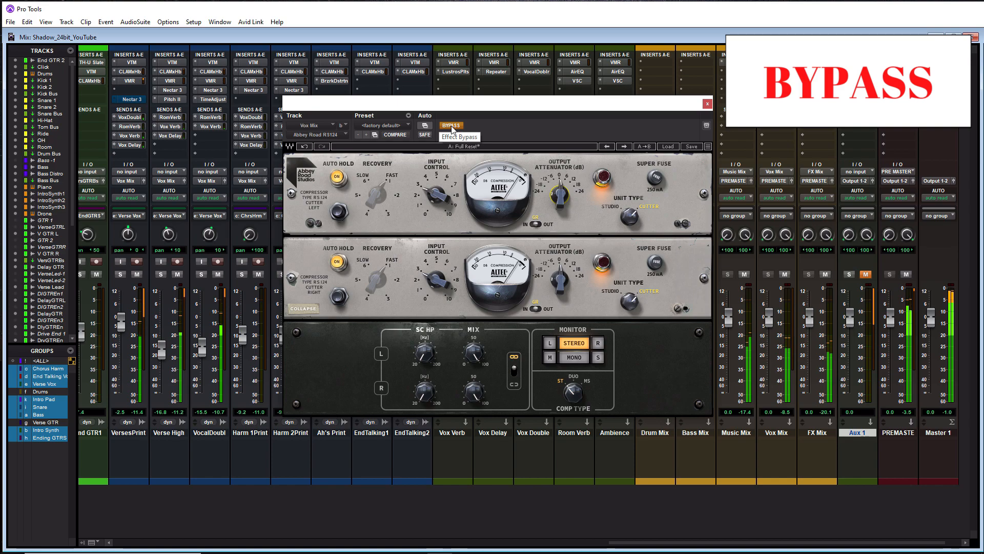
pyautogui.click(451, 125)
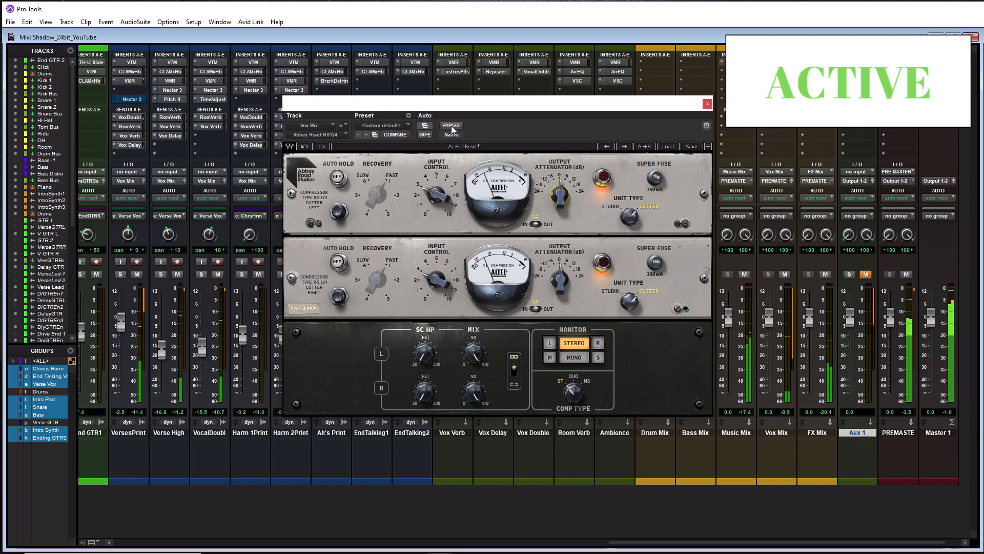